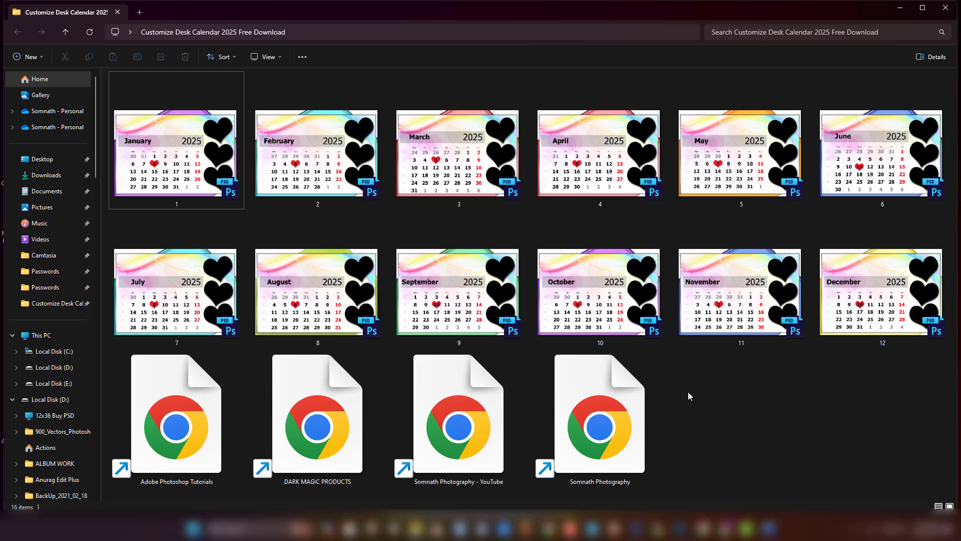
Open the January calendar template, file 1, in Photoshop and check its black heart photo frames
{"action": "left_click_drag", "start_coordinate": [172, 170], "coordinate": [570, 242]}
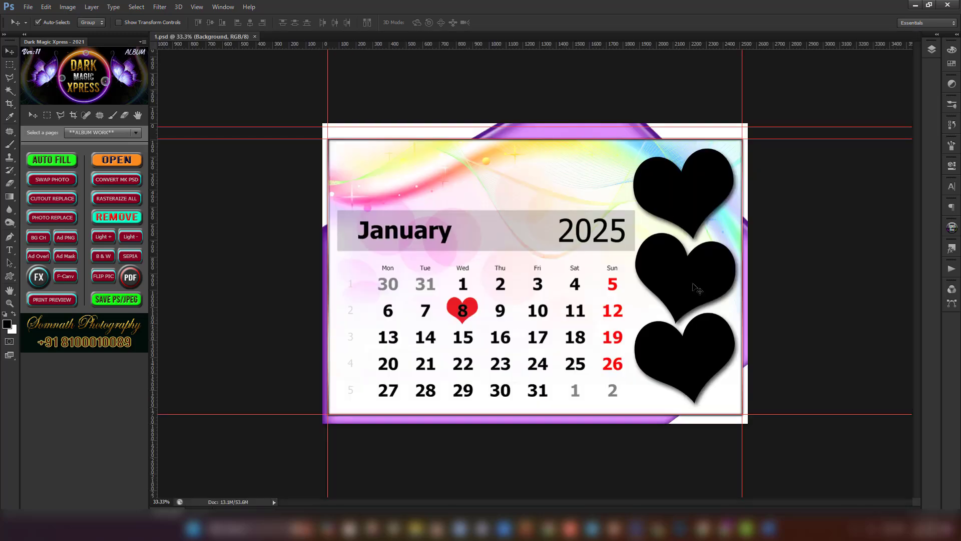
{"action": "left_click", "coordinate": [679, 198]}
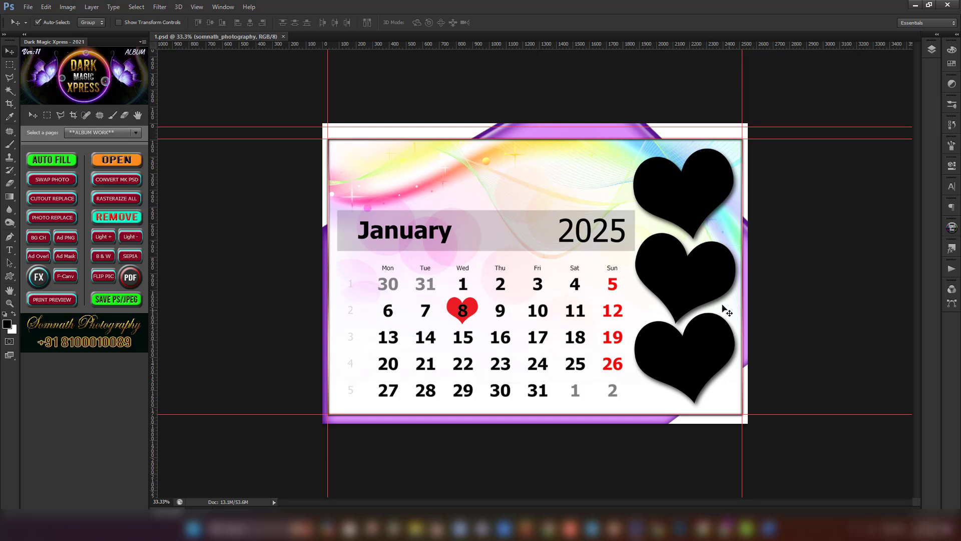
{"action": "left_click", "coordinate": [702, 360]}
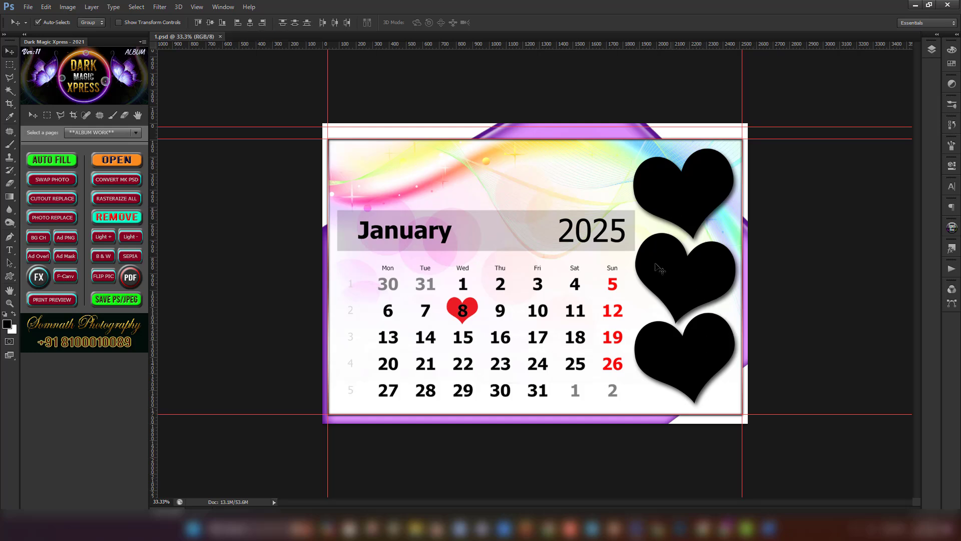
Start Auto Fill for the January frames and browse from ALBUM WORK > PHOTOS through four nested USED folders
{"action": "left_click", "coordinate": [56, 158]}
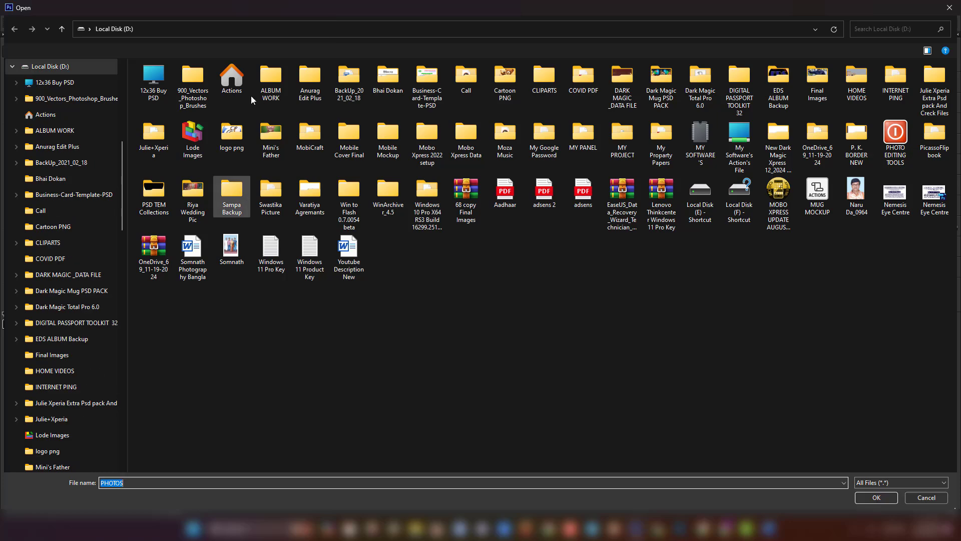
{"action": "double_click", "coordinate": [269, 83]}
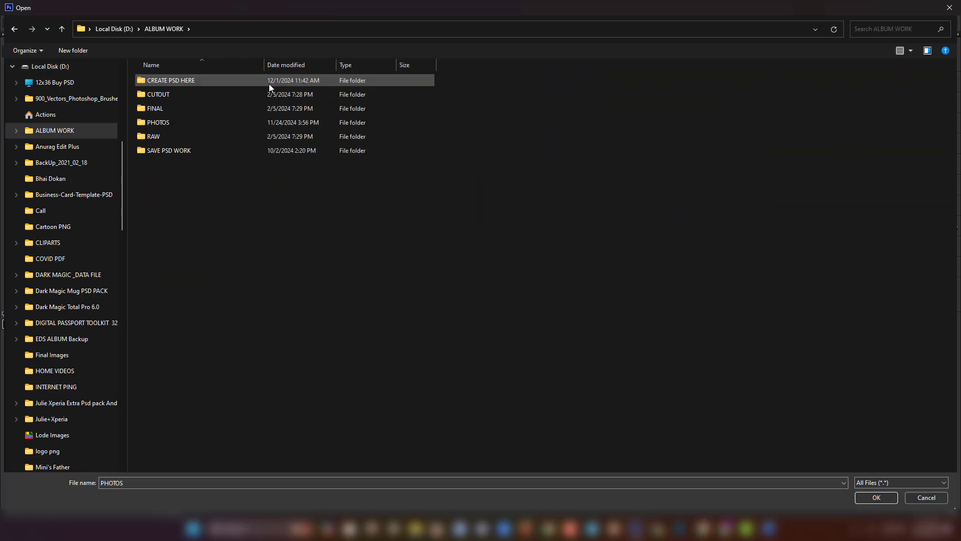
{"action": "double_click", "coordinate": [179, 123]}
{"action": "double_click", "coordinate": [165, 94]}
{"action": "double_click", "coordinate": [167, 96]}
{"action": "double_click", "coordinate": [167, 96]}
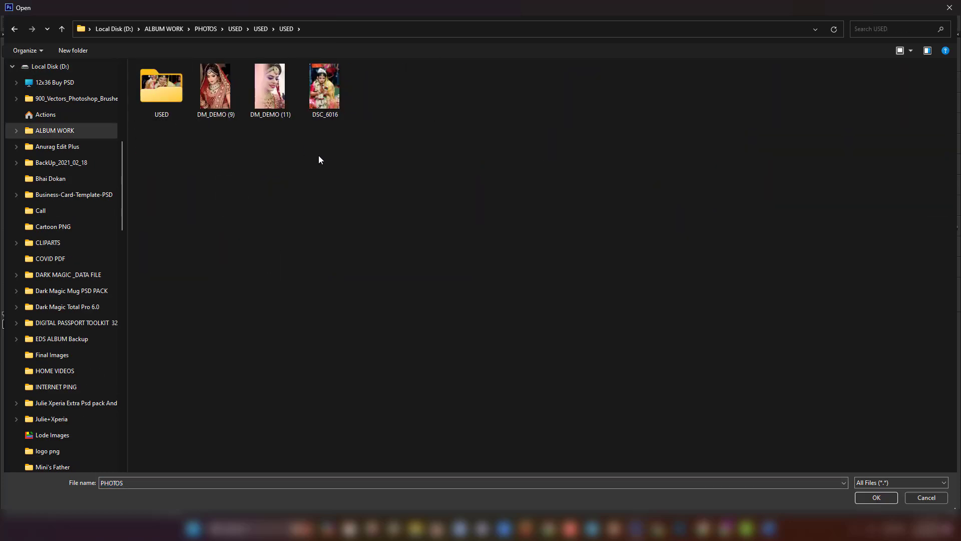
{"action": "double_click", "coordinate": [176, 91]}
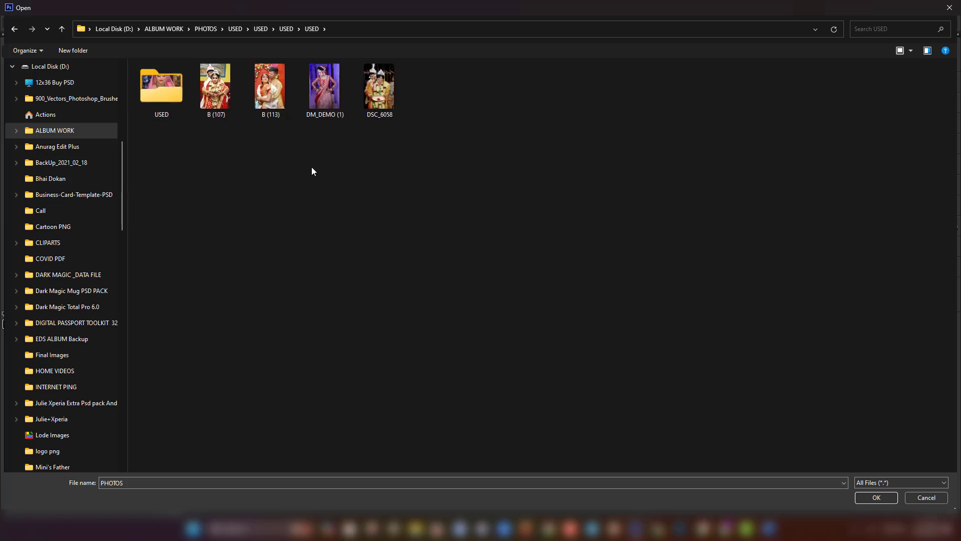
Fill January's three heart frames with the photos B (107), B (113) and DSC_6058
{"action": "left_click", "coordinate": [211, 86]}
{"action": "left_click", "coordinate": [275, 97], "text": "ctrl"}
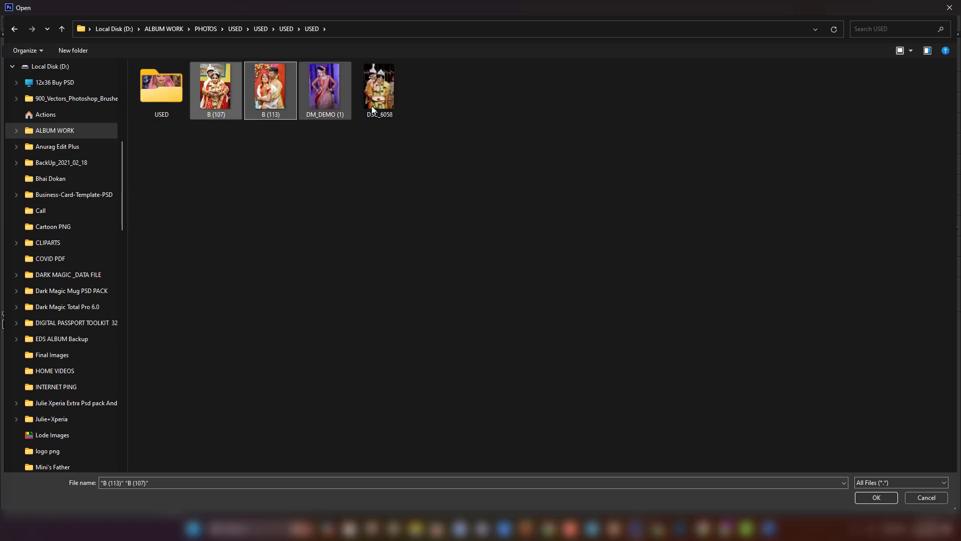
{"action": "left_click", "coordinate": [381, 99], "text": "ctrl"}
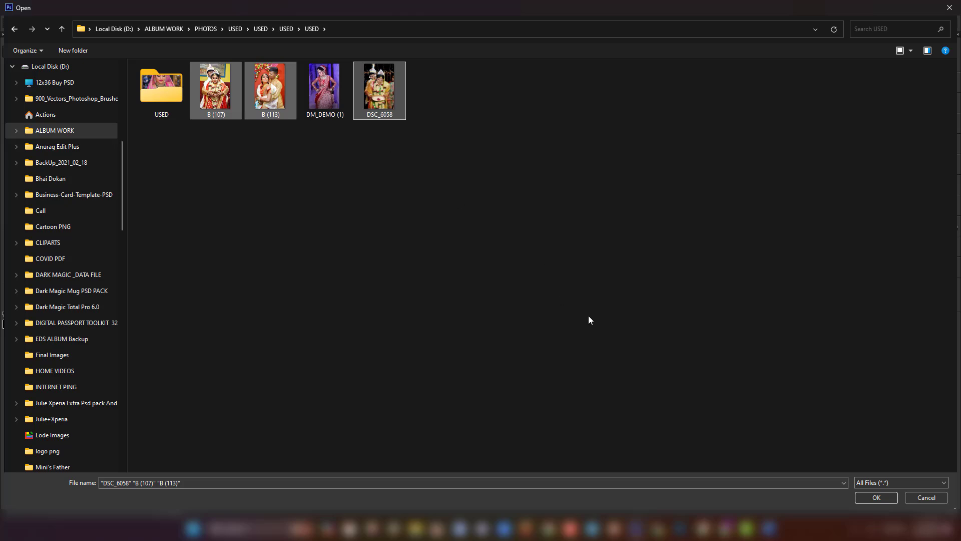
{"action": "left_click", "coordinate": [877, 497]}
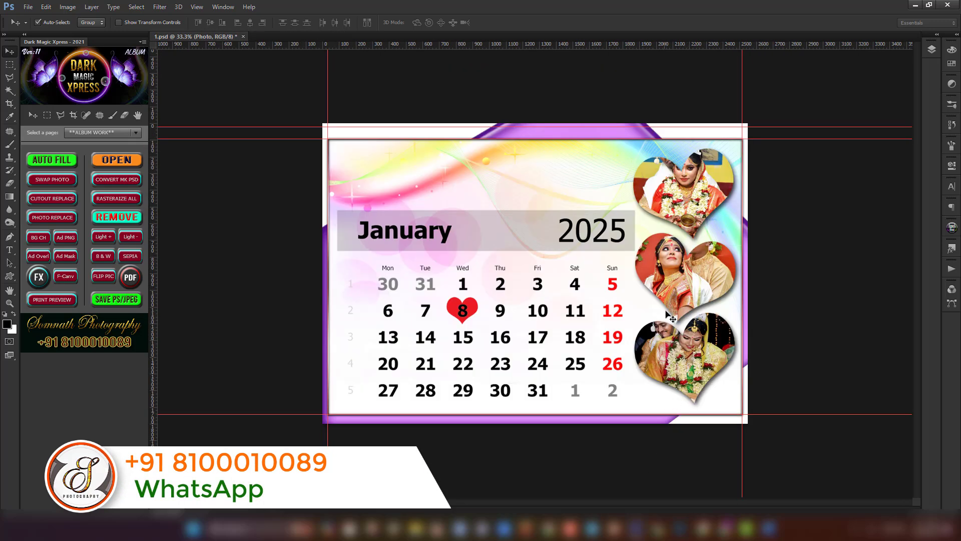
Reposition the three photos inside January's heart frames so the couple's faces sit within each heart
{"action": "left_click", "coordinate": [694, 186]}
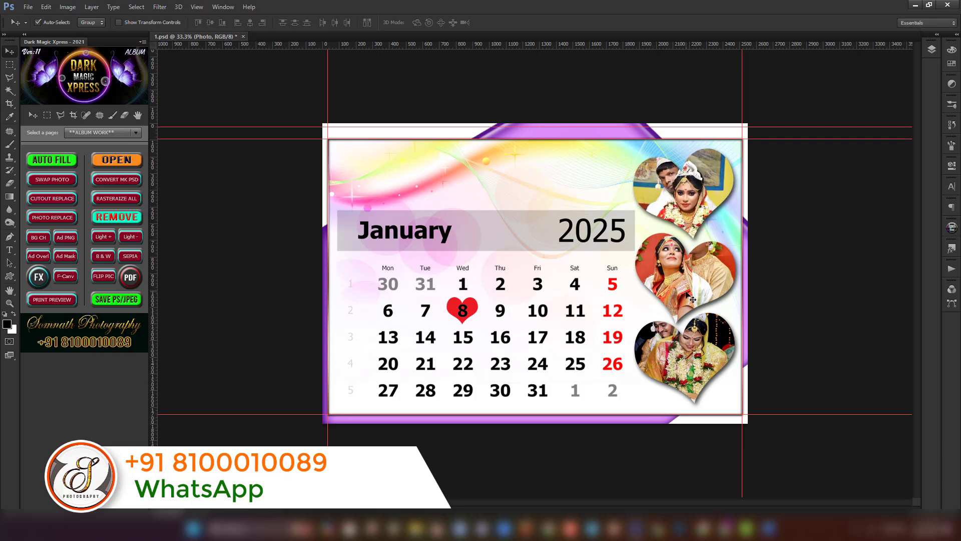
{"action": "left_click_drag", "start_coordinate": [700, 264], "coordinate": [706, 293]}
{"action": "left_click_drag", "start_coordinate": [698, 353], "coordinate": [708, 360]}
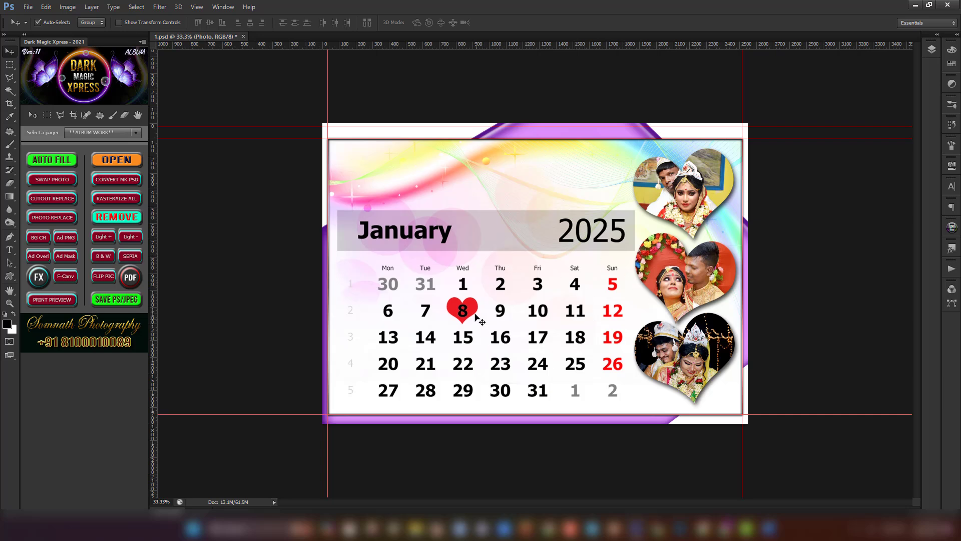
Select the red heart marker on January 8, hide its layer and show it again
{"action": "left_click", "coordinate": [473, 312]}
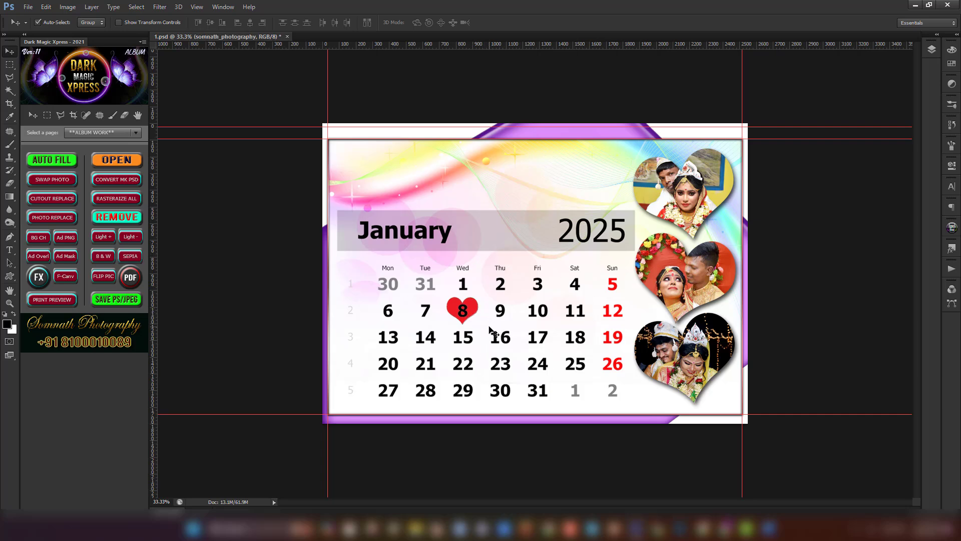
{"action": "left_click", "coordinate": [938, 42]}
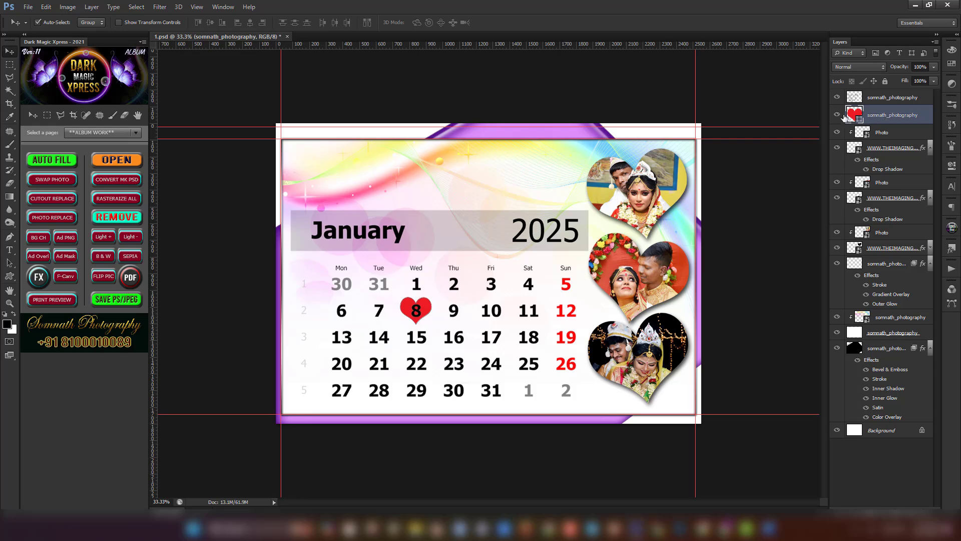
{"action": "left_click", "coordinate": [837, 115]}
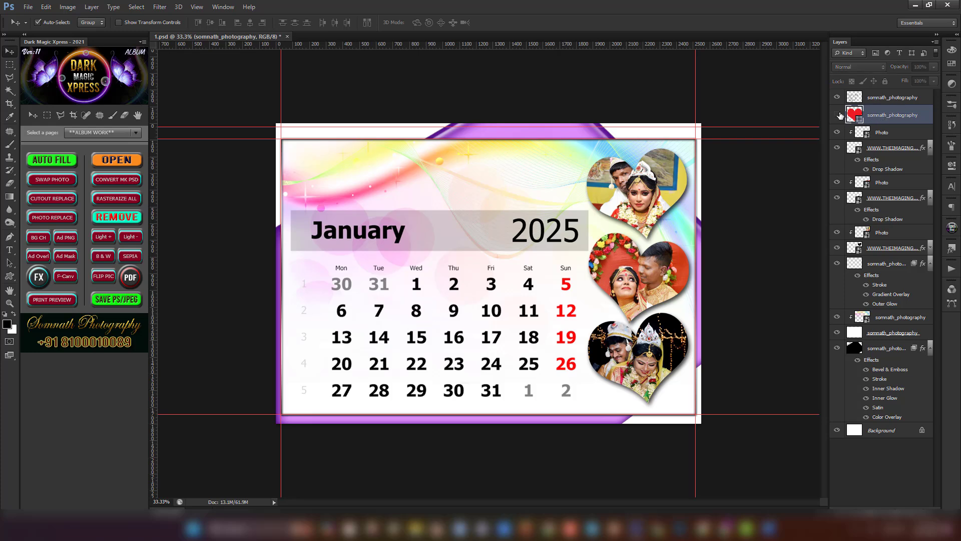
{"action": "left_click", "coordinate": [838, 115]}
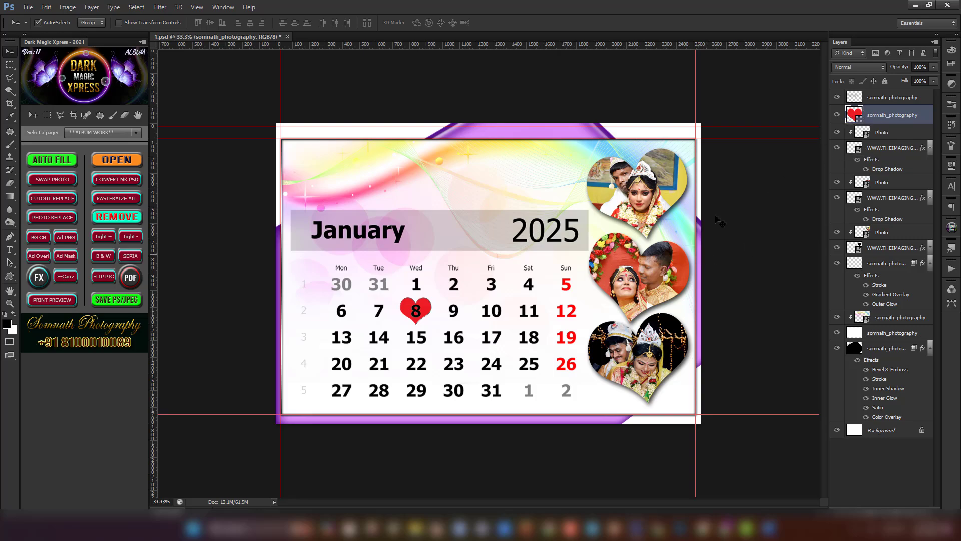
Open the desk banner 2 image from the desktop and examine the January calendar mockup up close
{"action": "left_click", "coordinate": [911, 4]}
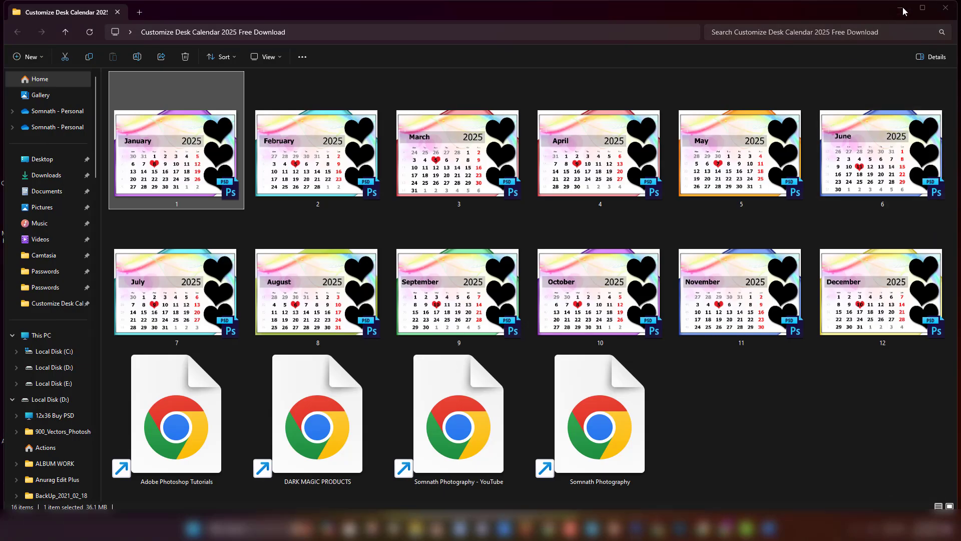
{"action": "left_click", "coordinate": [900, 7]}
{"action": "double_click", "coordinate": [293, 468]}
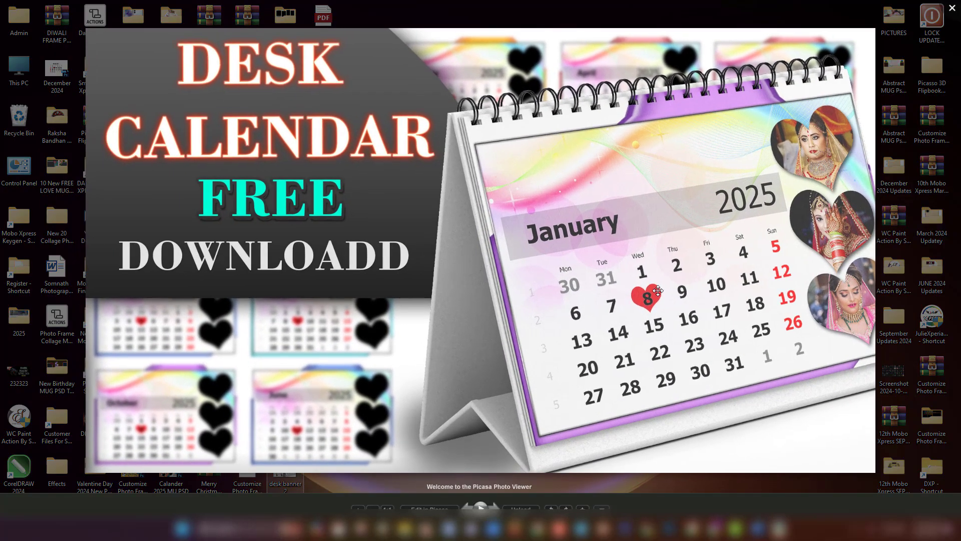
{"action": "scroll", "coordinate": [681, 280], "scroll_direction": "up", "scroll_amount": 1}
{"action": "scroll", "coordinate": [681, 280], "scroll_direction": "up", "scroll_amount": 2}
{"action": "left_click_drag", "start_coordinate": [681, 280], "coordinate": [521, 397]}
{"action": "scroll", "coordinate": [650, 328], "scroll_direction": "down", "scroll_amount": 3}
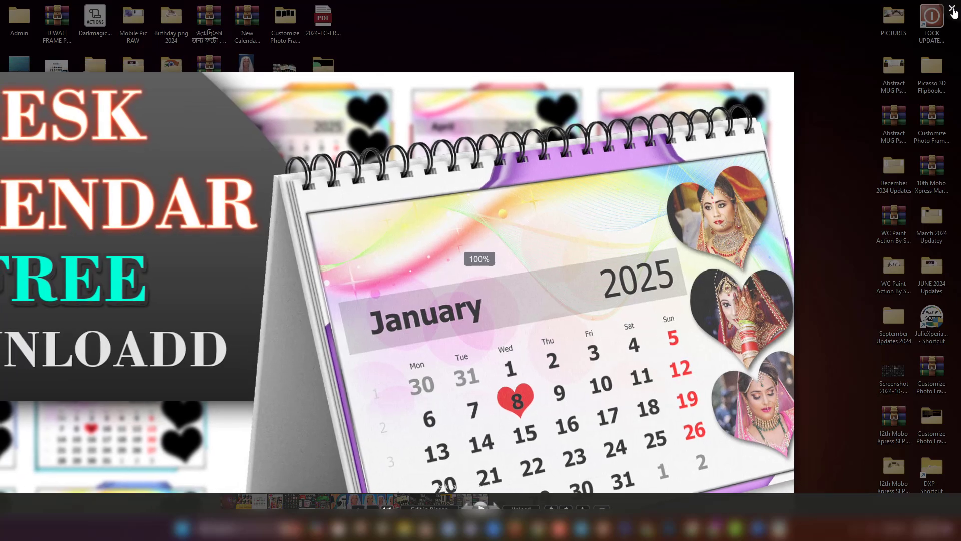
{"action": "left_click", "coordinate": [952, 9]}
Switch back to Photoshop, collapse the layer list and close the January calendar document
{"action": "mouse_move", "coordinate": [724, 530]}
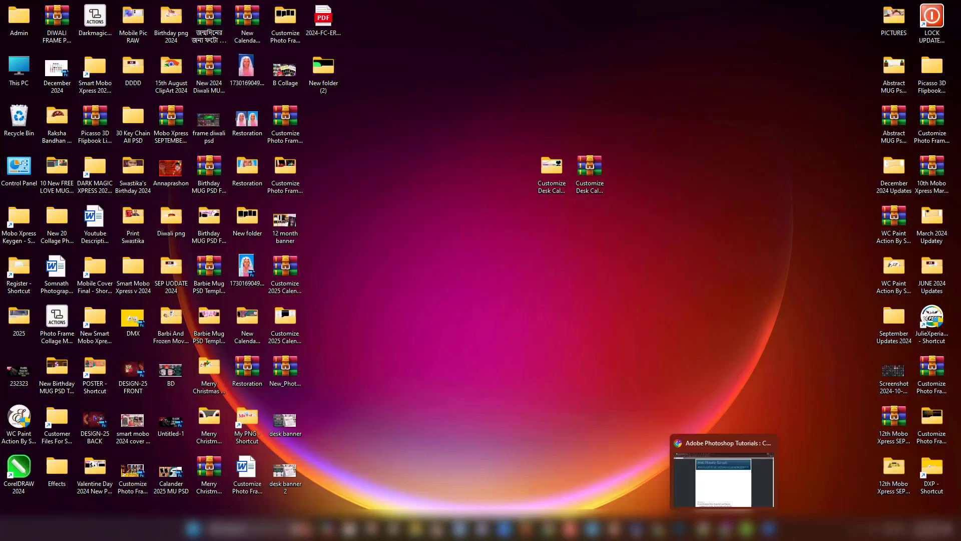
{"action": "left_click", "coordinate": [637, 504]}
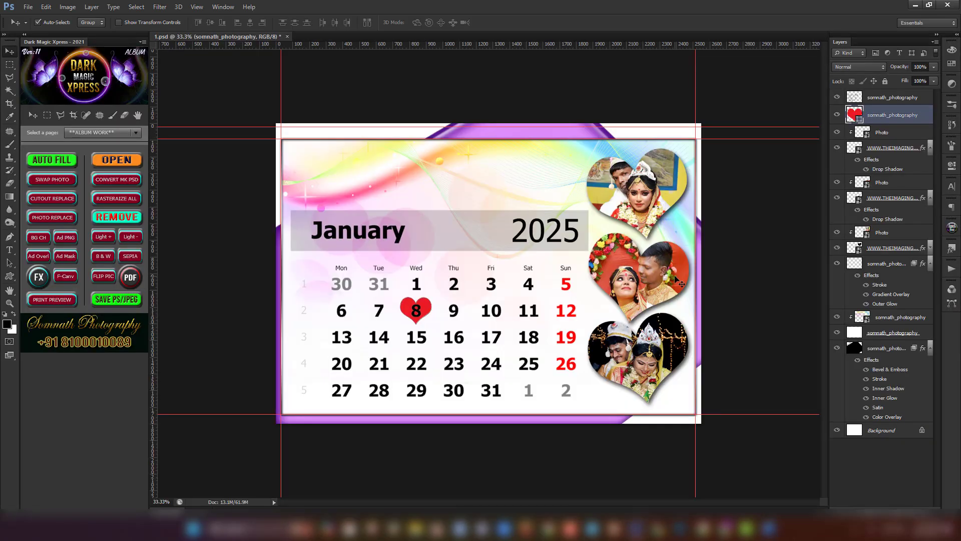
{"action": "left_click", "coordinate": [937, 35]}
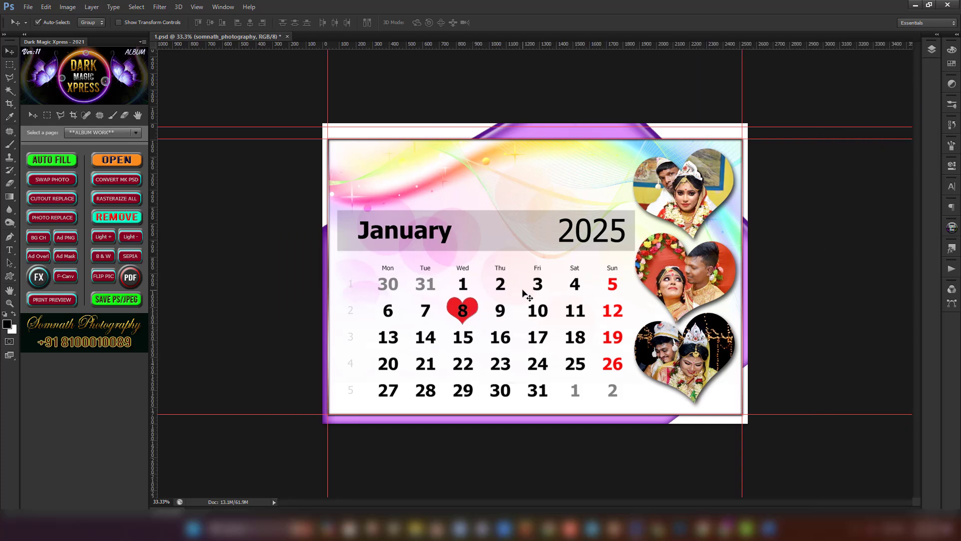
{"action": "left_click", "coordinate": [287, 37]}
{"action": "key", "text": "Return"}
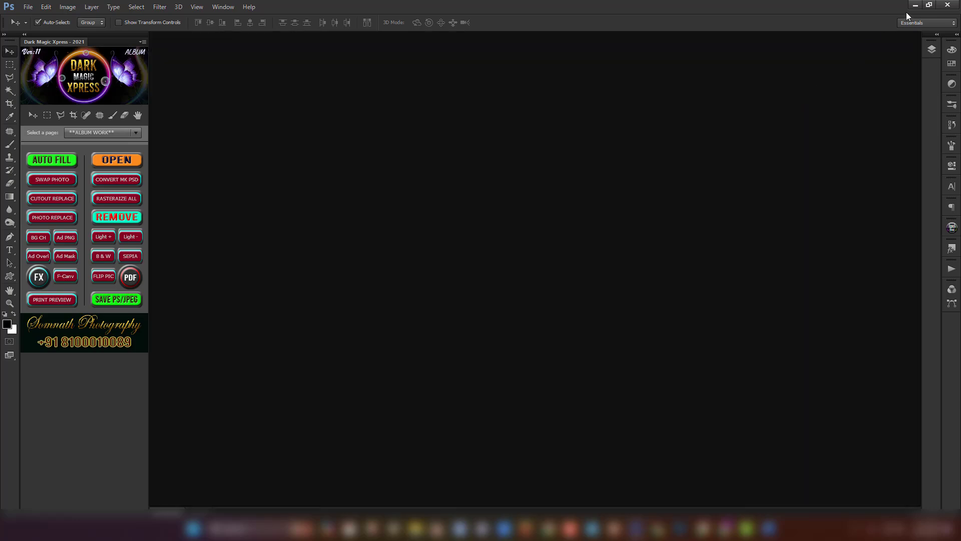
Open the October calendar template, file 10, from the Customize Desk Calendar 2025 folder in Photoshop
{"action": "key", "text": "alt+Tab"}
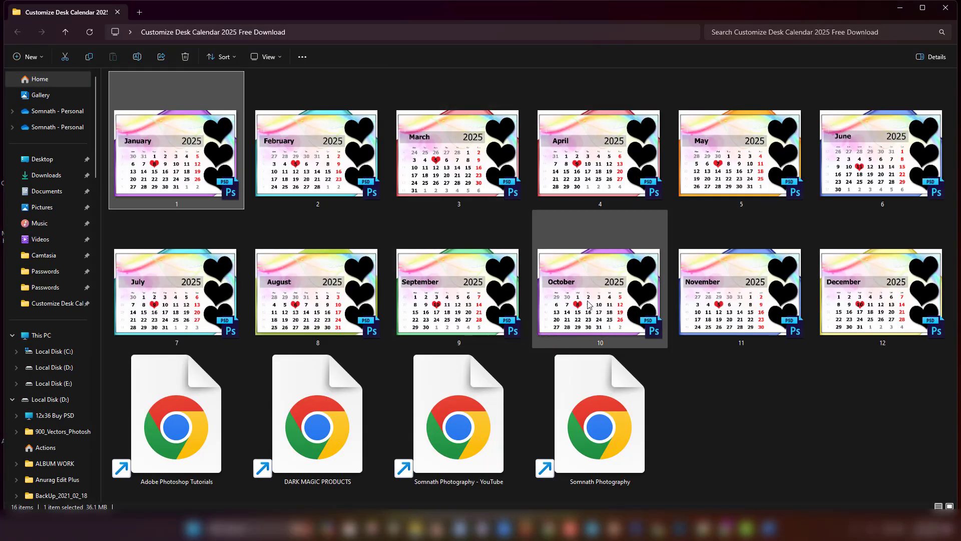
{"action": "left_click_drag", "start_coordinate": [589, 304], "coordinate": [569, 242]}
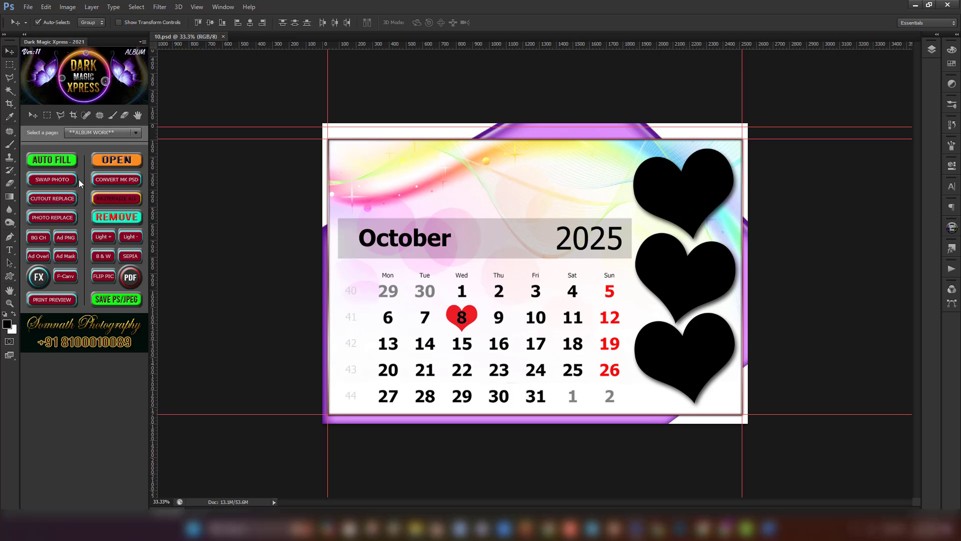
Start Auto Fill for the October frames and browse from ALBUM WORK > PHOTOS through five nested USED folders
{"action": "left_click", "coordinate": [53, 163]}
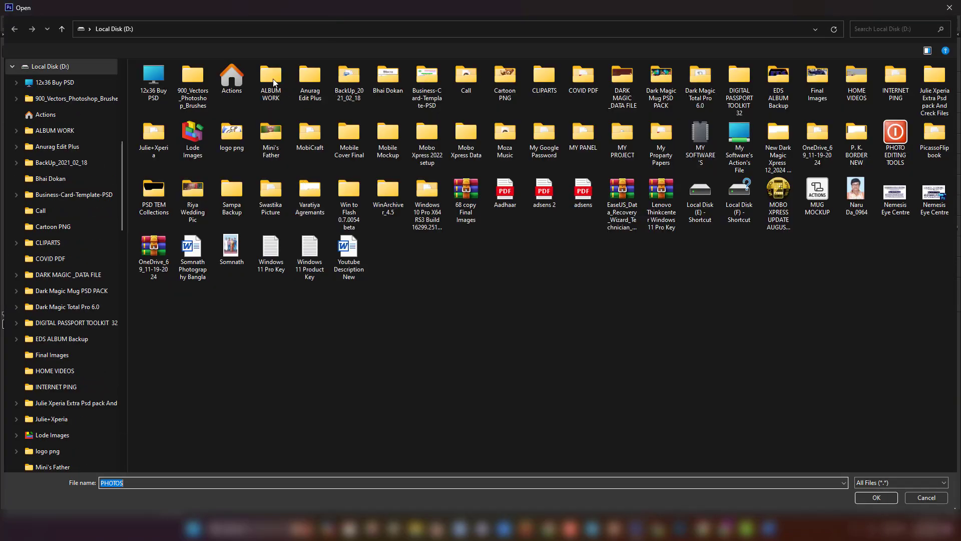
{"action": "double_click", "coordinate": [273, 82]}
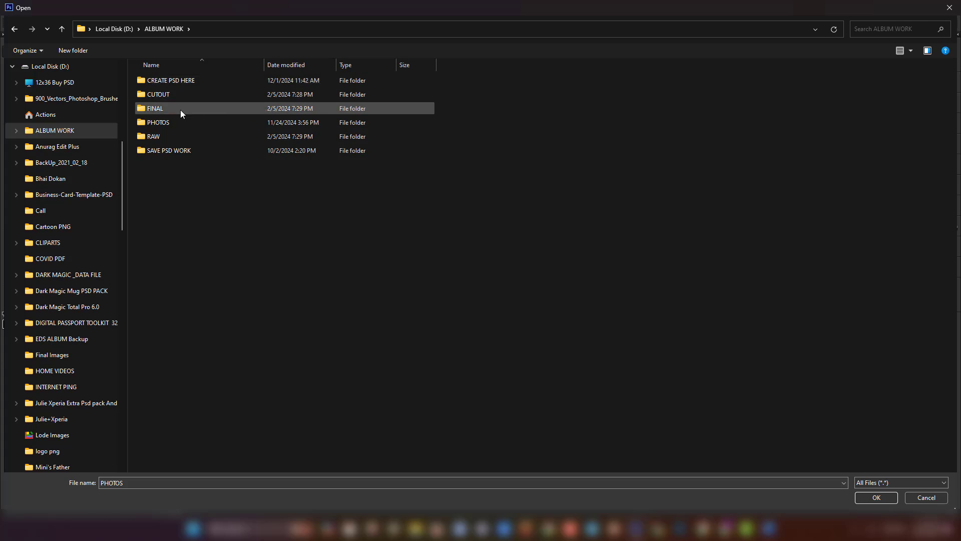
{"action": "double_click", "coordinate": [171, 121]}
{"action": "double_click", "coordinate": [171, 96]}
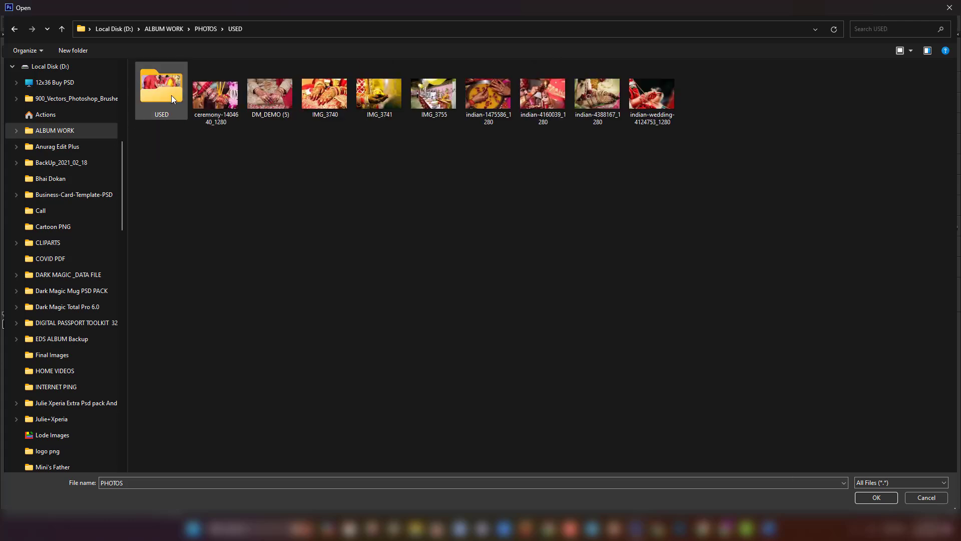
{"action": "double_click", "coordinate": [171, 95]}
{"action": "double_click", "coordinate": [170, 94]}
{"action": "double_click", "coordinate": [171, 94]}
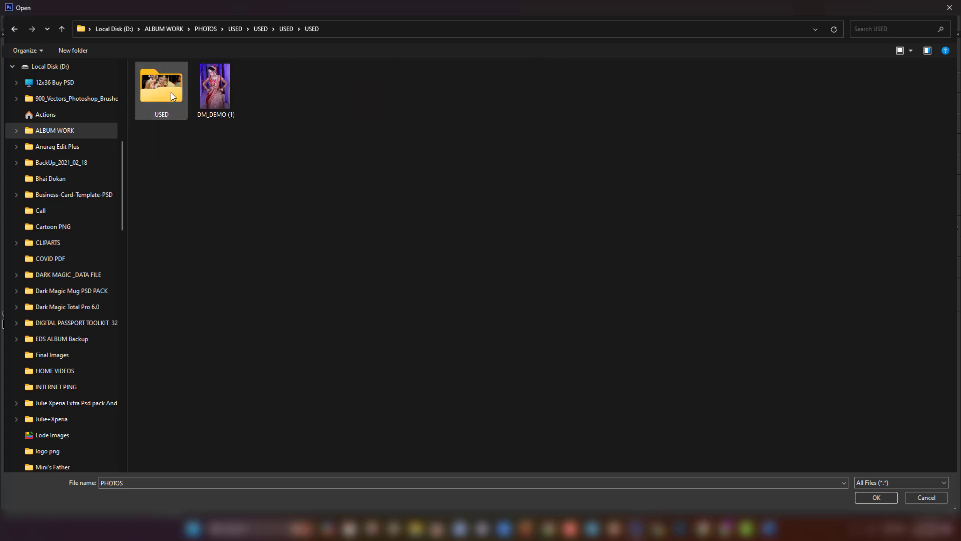
{"action": "double_click", "coordinate": [171, 94]}
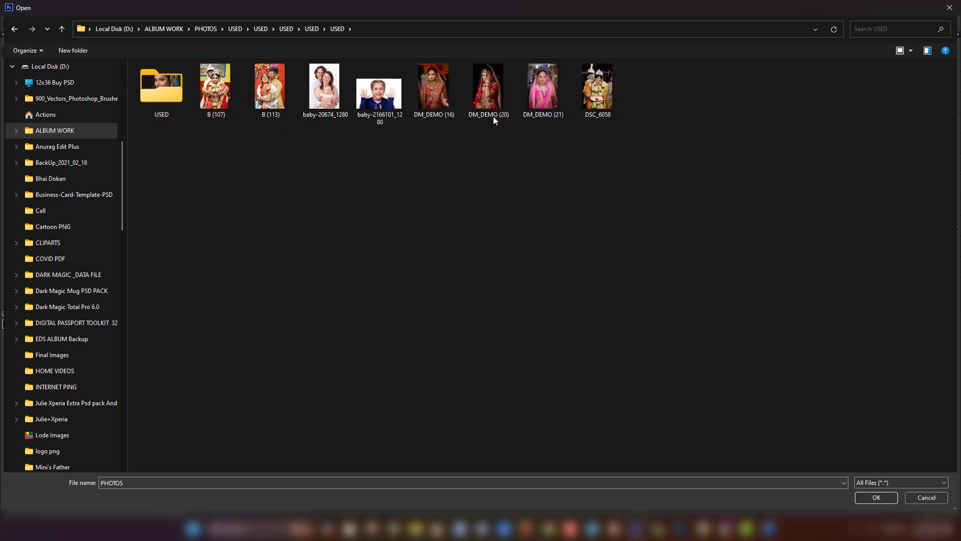
Fill October's three heart frames with the photos DM_DEMO (16), DM_DEMO (20) and DM_DEMO (21)
{"action": "left_click", "coordinate": [440, 85]}
{"action": "left_click", "coordinate": [505, 97], "text": "ctrl"}
{"action": "left_click", "coordinate": [543, 90], "text": "ctrl"}
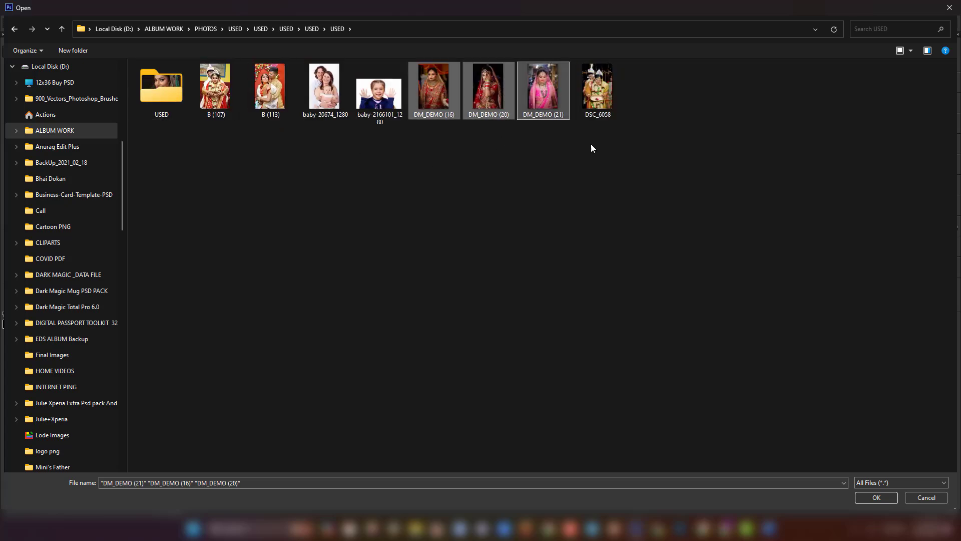
{"action": "left_click", "coordinate": [877, 497]}
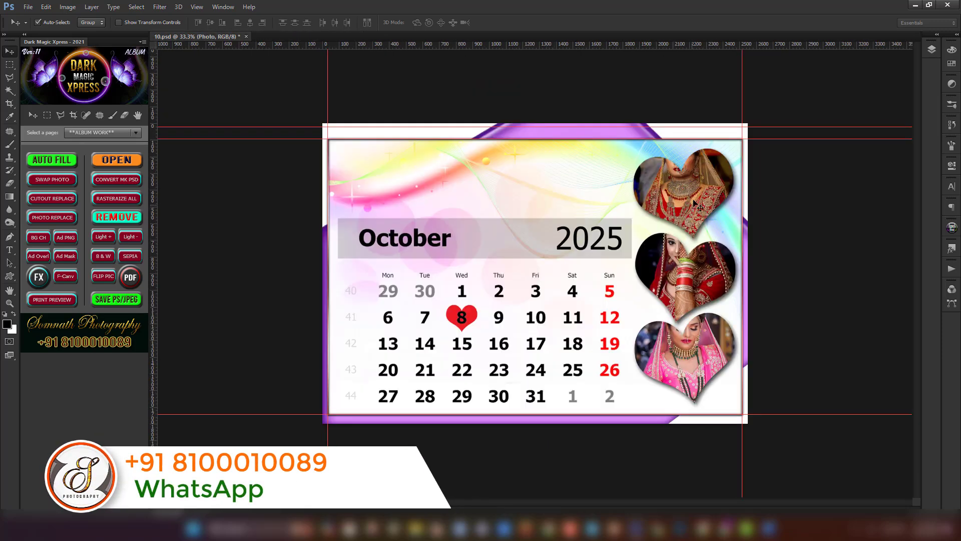
Shift the bride photos down inside October's heart frames so their faces sit within each heart
{"action": "left_click_drag", "start_coordinate": [706, 181], "coordinate": [707, 208]}
{"action": "left_click_drag", "start_coordinate": [688, 290], "coordinate": [707, 356]}
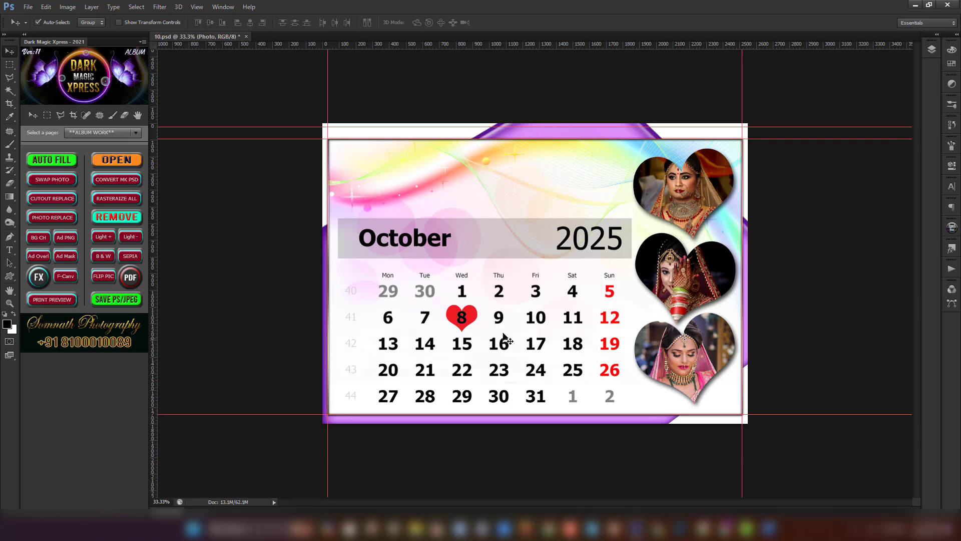
Delete the red heart date marker's layer from October 8 in the calendar
{"action": "left_click", "coordinate": [464, 319]}
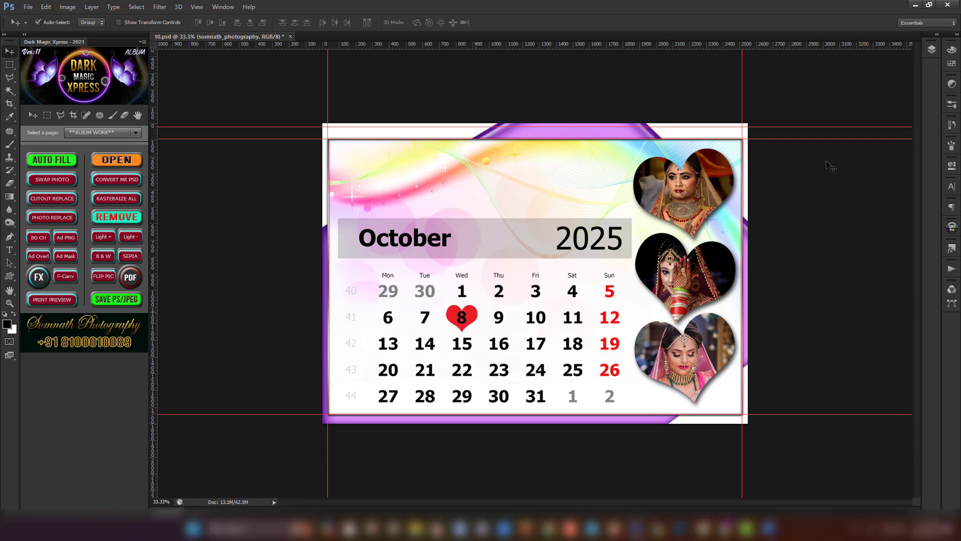
{"action": "left_click", "coordinate": [937, 35]}
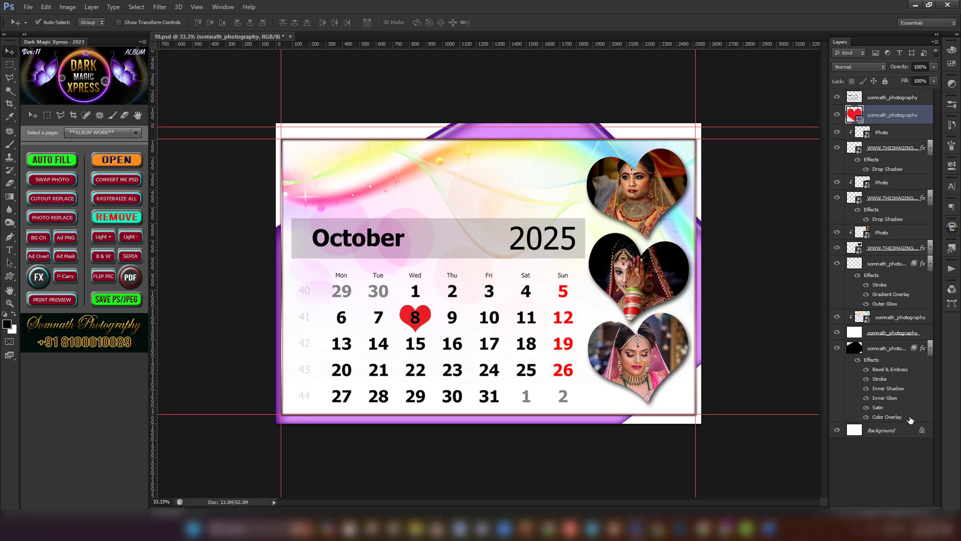
{"action": "left_click", "coordinate": [924, 507]}
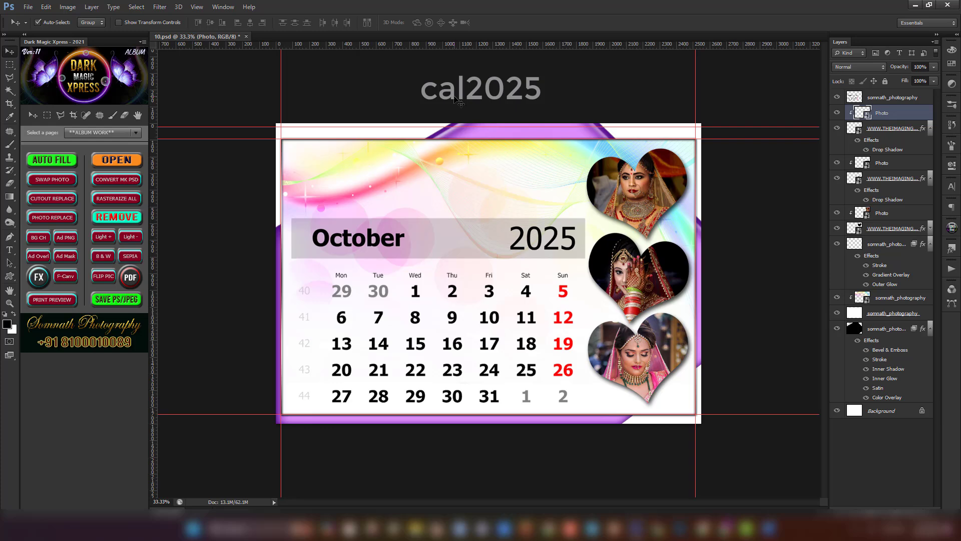
Switch to Chrome and open the Google Drive download page from the Customize Desk Calendar 2025 blog post
{"action": "left_click", "coordinate": [915, 5]}
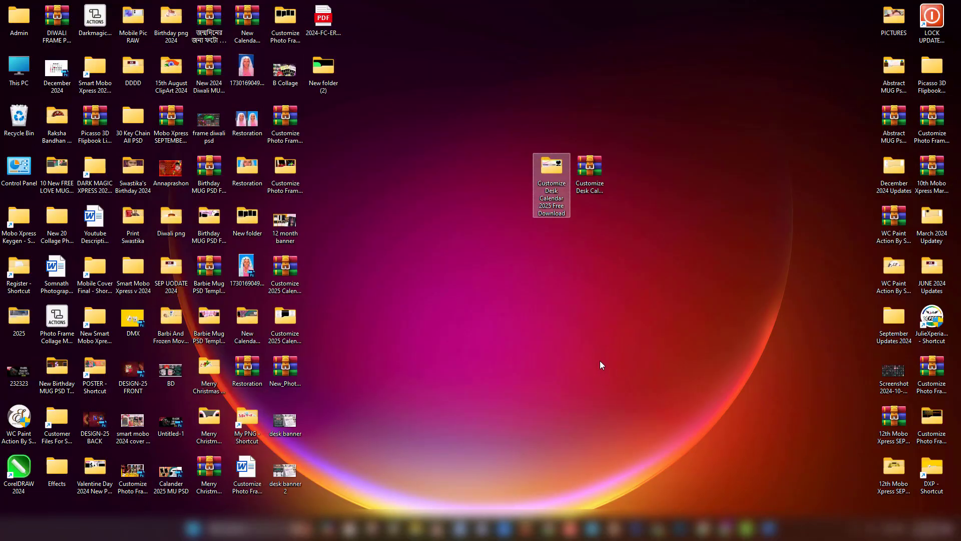
{"action": "left_click", "coordinate": [731, 530]}
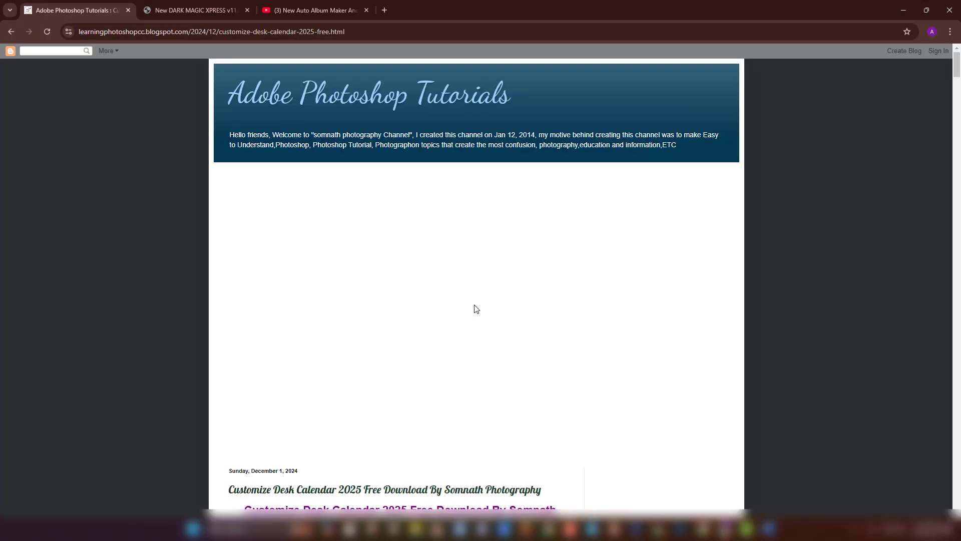
{"action": "scroll", "coordinate": [357, 285], "scroll_direction": "down", "scroll_amount": 7}
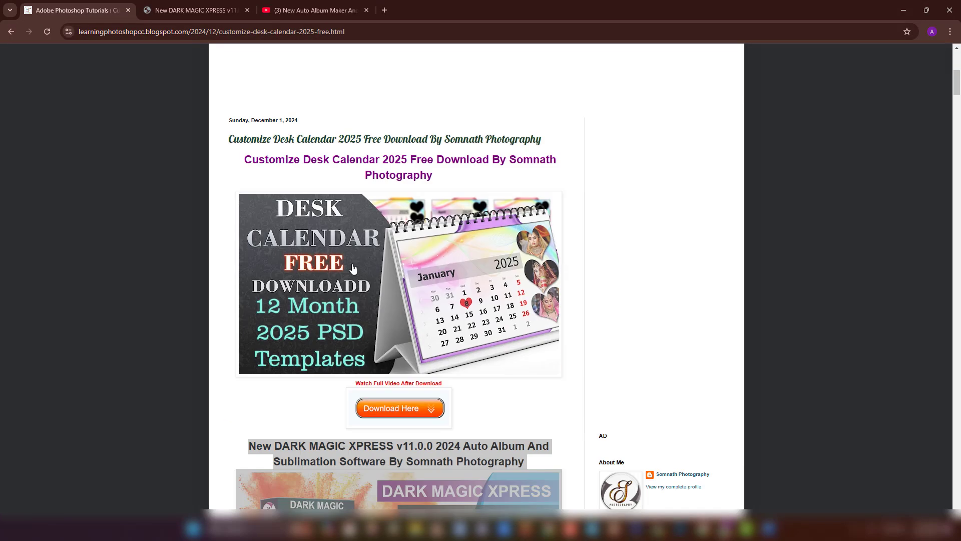
{"action": "left_click_drag", "start_coordinate": [248, 162], "coordinate": [538, 167]}
{"action": "scroll", "coordinate": [400, 310], "scroll_direction": "down", "scroll_amount": 2}
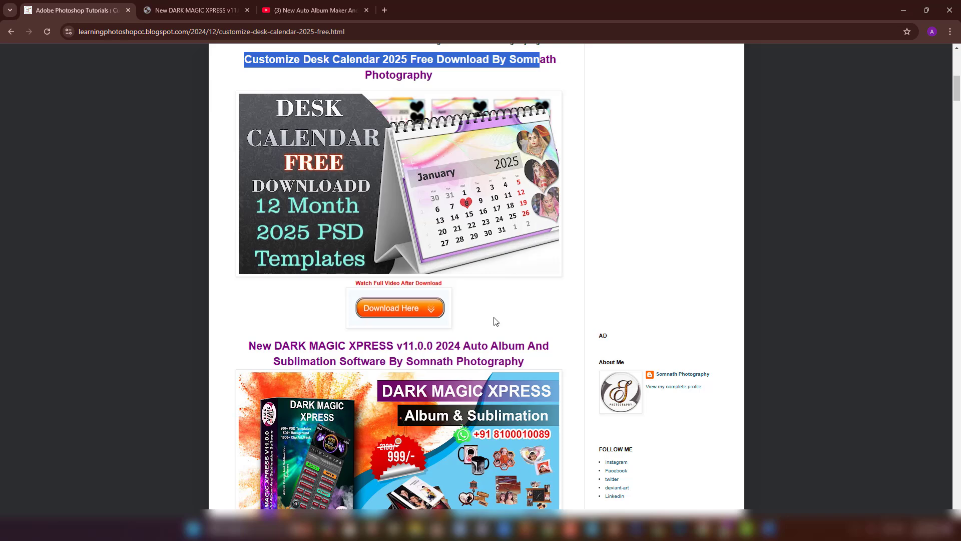
{"action": "left_click", "coordinate": [413, 311]}
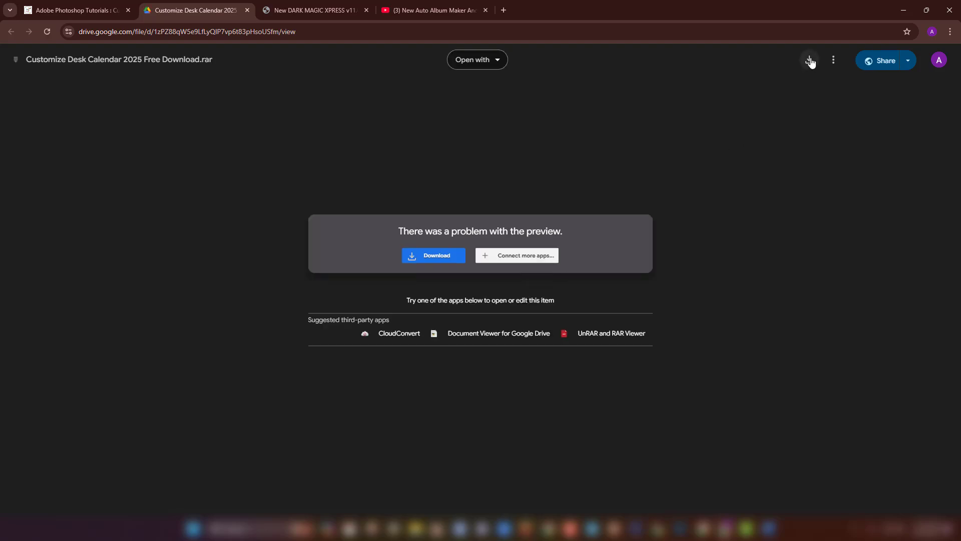
Return to the blog post and review its DARK MAGIC XPRESS v11.0.0 section down to the full-video link
{"action": "left_click", "coordinate": [115, 13]}
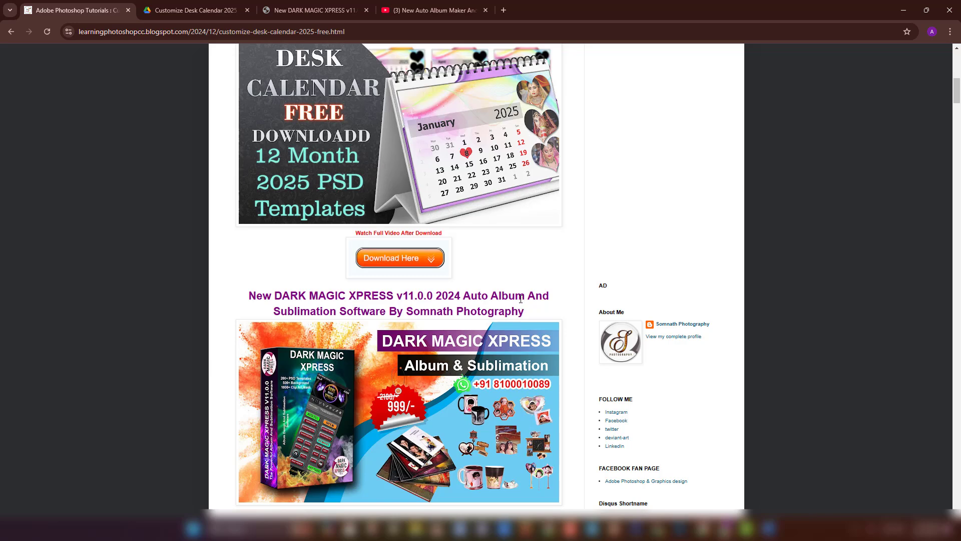
{"action": "scroll", "coordinate": [451, 285], "scroll_direction": "down", "scroll_amount": 1}
{"action": "scroll", "coordinate": [310, 283], "scroll_direction": "down", "scroll_amount": 2}
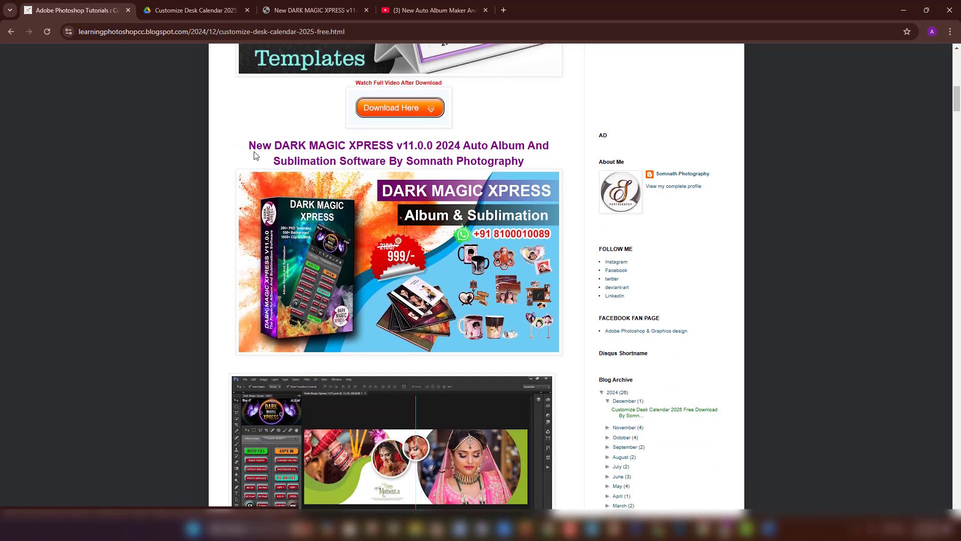
{"action": "left_click_drag", "start_coordinate": [253, 155], "coordinate": [475, 186]}
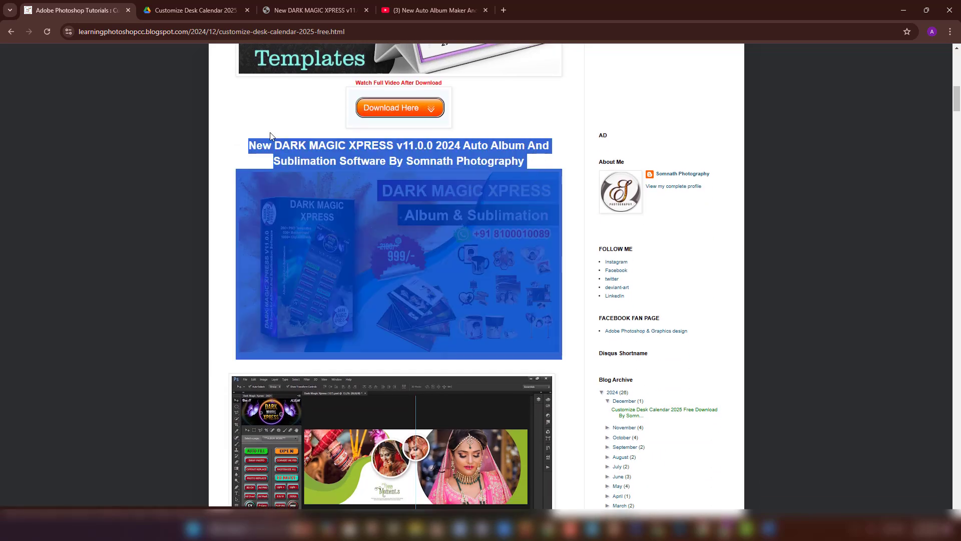
{"action": "left_click", "coordinate": [294, 139]}
{"action": "scroll", "coordinate": [398, 305], "scroll_direction": "down", "scroll_amount": 10}
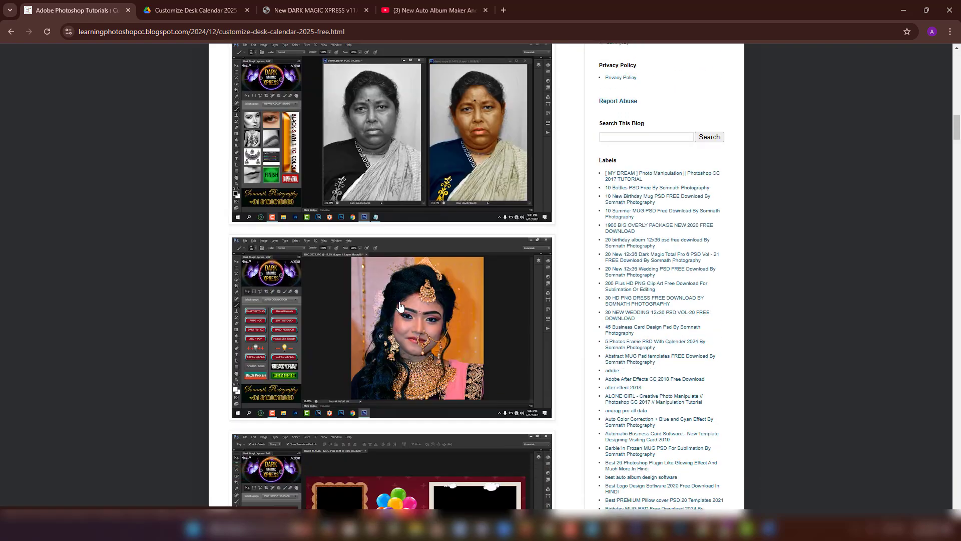
{"action": "scroll", "coordinate": [400, 305], "scroll_direction": "down", "scroll_amount": 11}
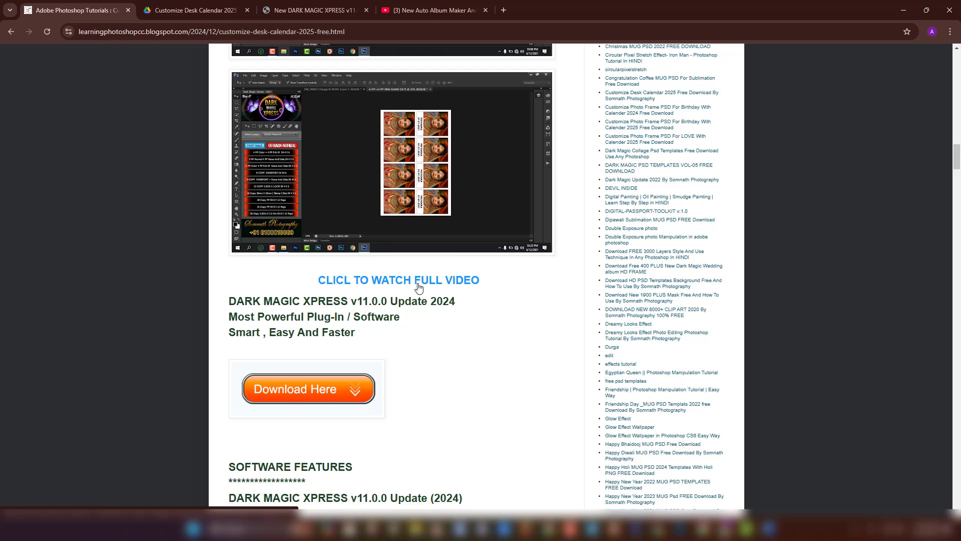
View the YouTube page of the Dark Magic Xpress v11 2024 album maker and sublimation video
{"action": "left_click", "coordinate": [427, 8]}
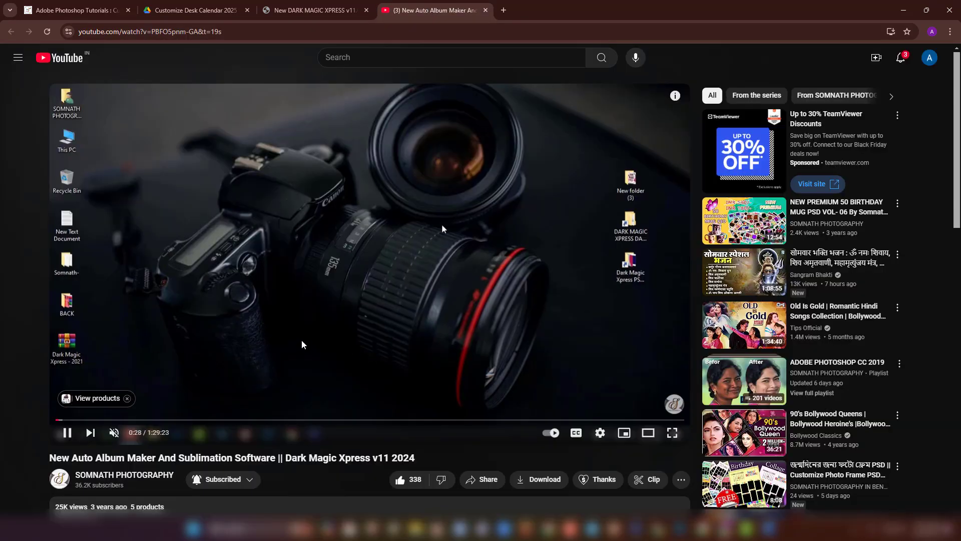
{"action": "scroll", "coordinate": [294, 333], "scroll_direction": "down", "scroll_amount": 4}
{"action": "scroll", "coordinate": [294, 335], "scroll_direction": "up", "scroll_amount": 4}
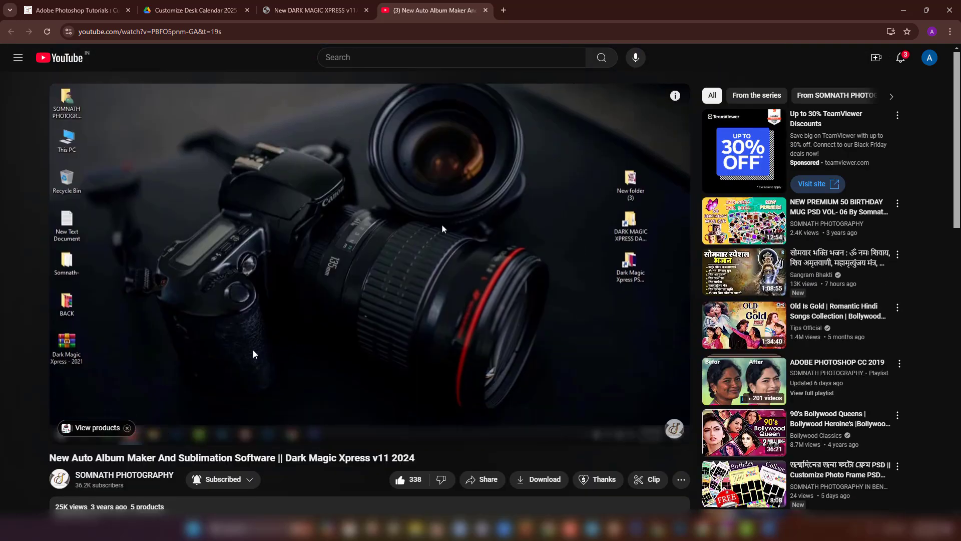
Open the DARK MAGIC XPRESS v11.0.0 store page from the blog post and review its software features and requirements
{"action": "left_click", "coordinate": [75, 8]}
{"action": "scroll", "coordinate": [175, 415], "scroll_direction": "down", "scroll_amount": 4}
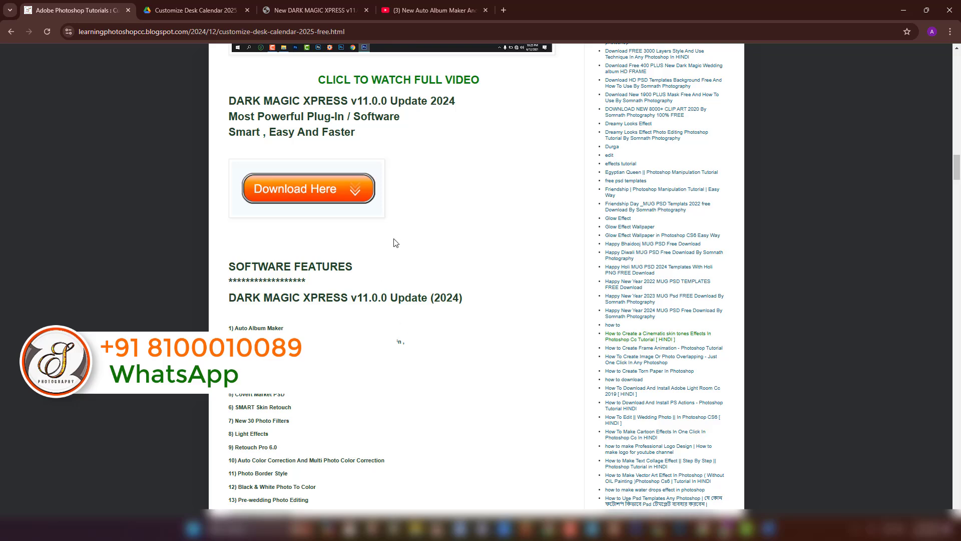
{"action": "left_click", "coordinate": [326, 189]}
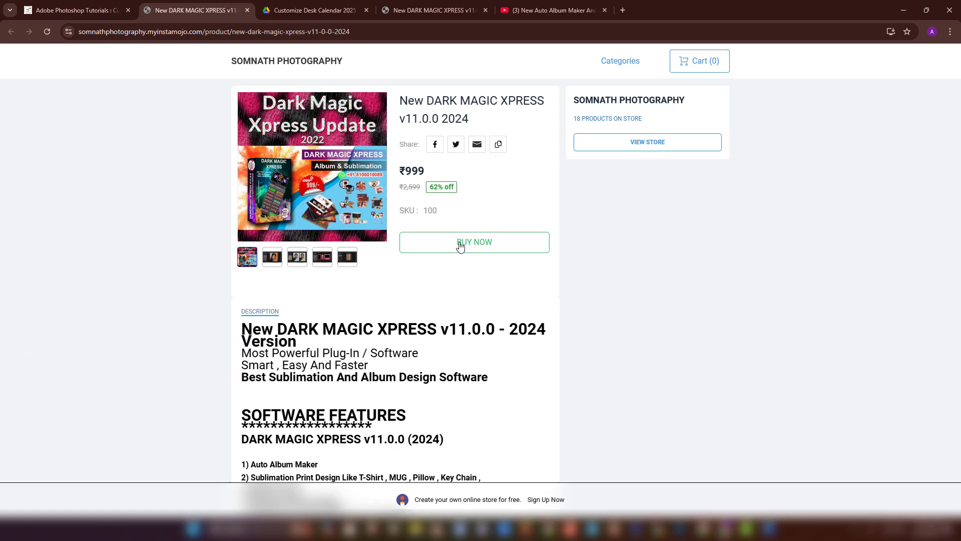
{"action": "scroll", "coordinate": [405, 373], "scroll_direction": "down", "scroll_amount": 2}
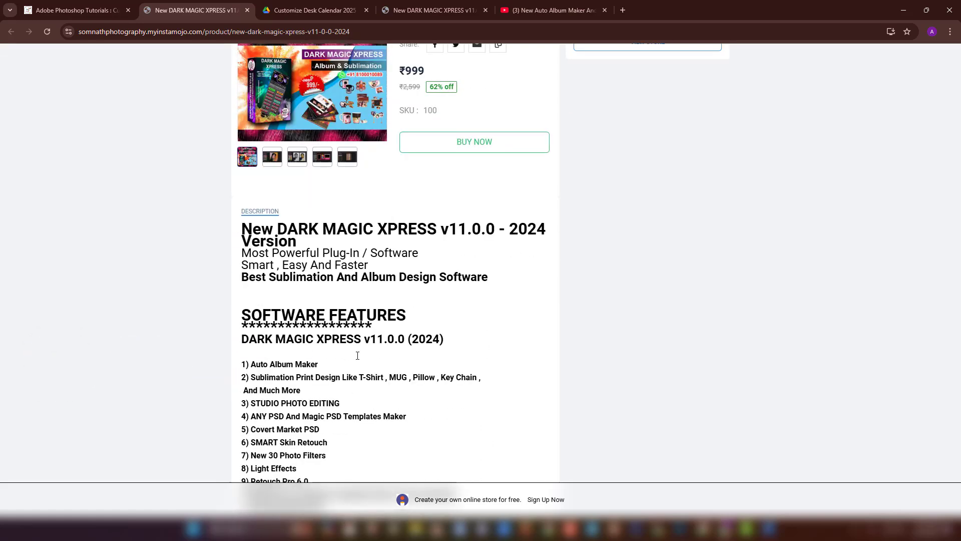
{"action": "scroll", "coordinate": [358, 355], "scroll_direction": "down", "scroll_amount": 3}
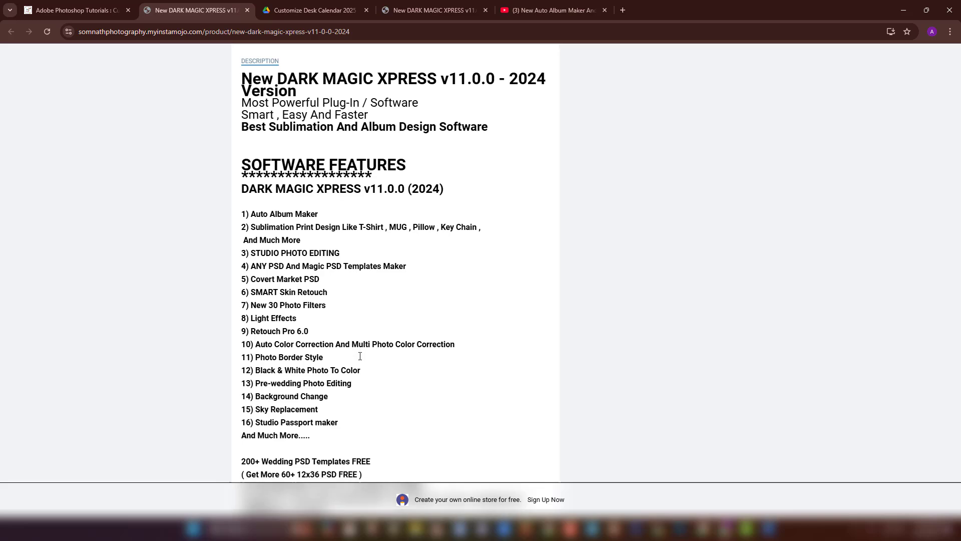
{"action": "scroll", "coordinate": [360, 356], "scroll_direction": "down", "scroll_amount": 2}
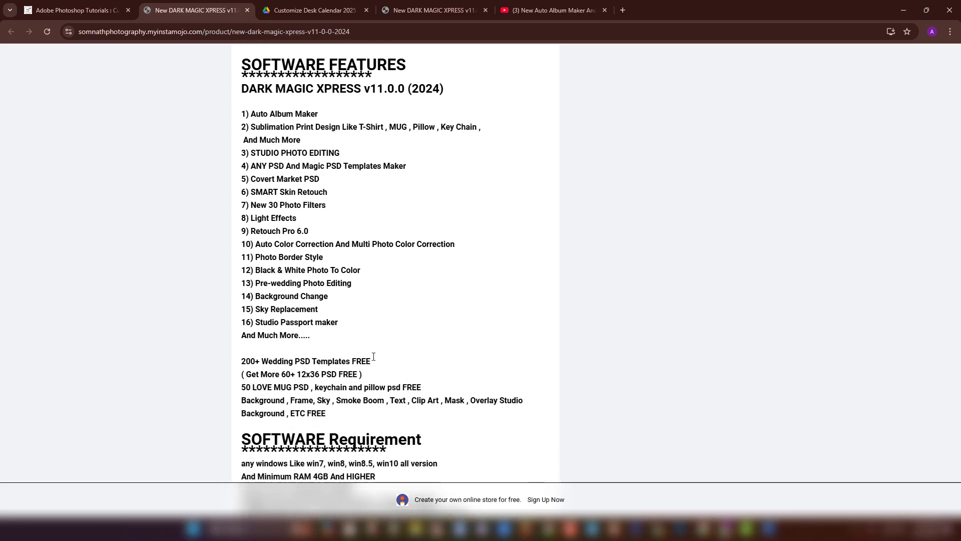
{"action": "scroll", "coordinate": [373, 356], "scroll_direction": "up", "scroll_amount": 7}
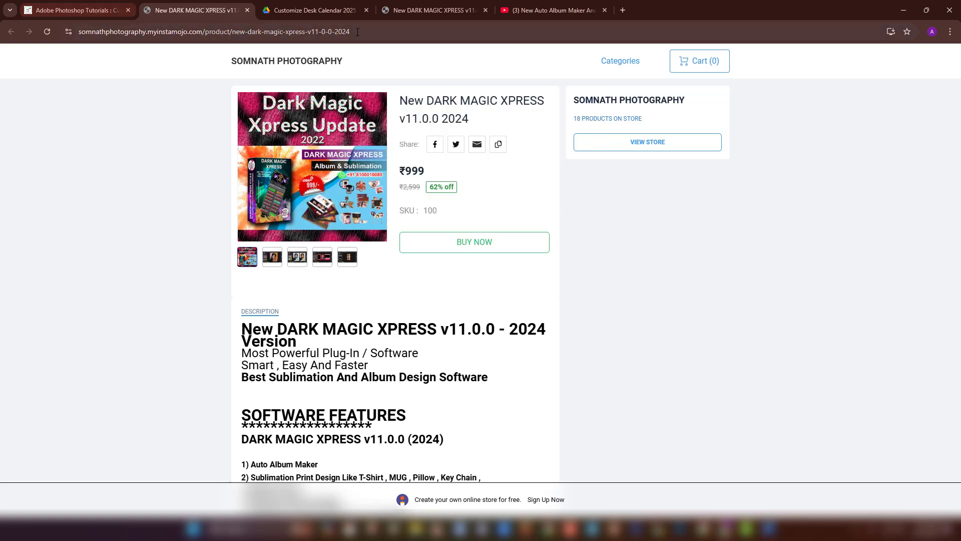
Revisit the Dark Magic Xpress video page and the software features and sample screenshots in the blog post
{"action": "left_click", "coordinate": [547, 11]}
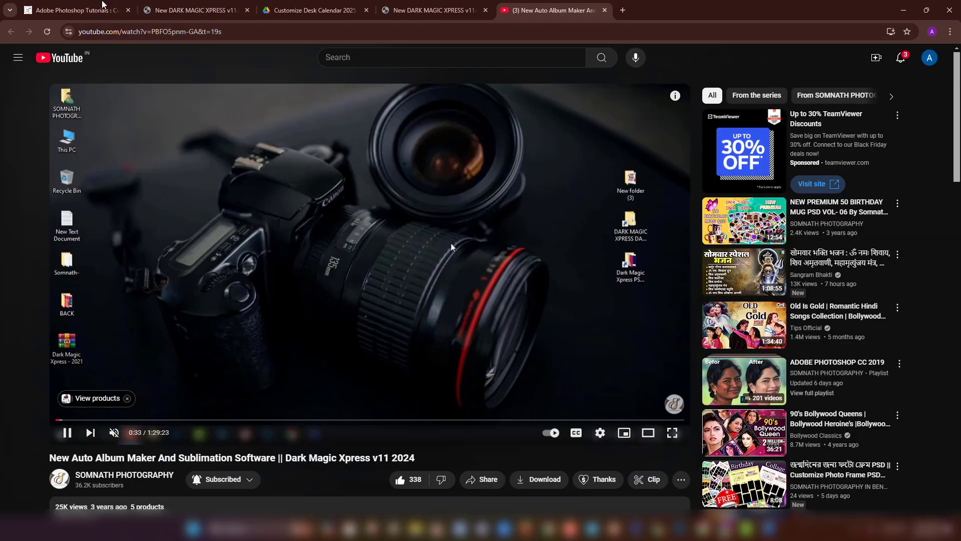
{"action": "left_click", "coordinate": [102, 4]}
{"action": "scroll", "coordinate": [376, 319], "scroll_direction": "down", "scroll_amount": 2}
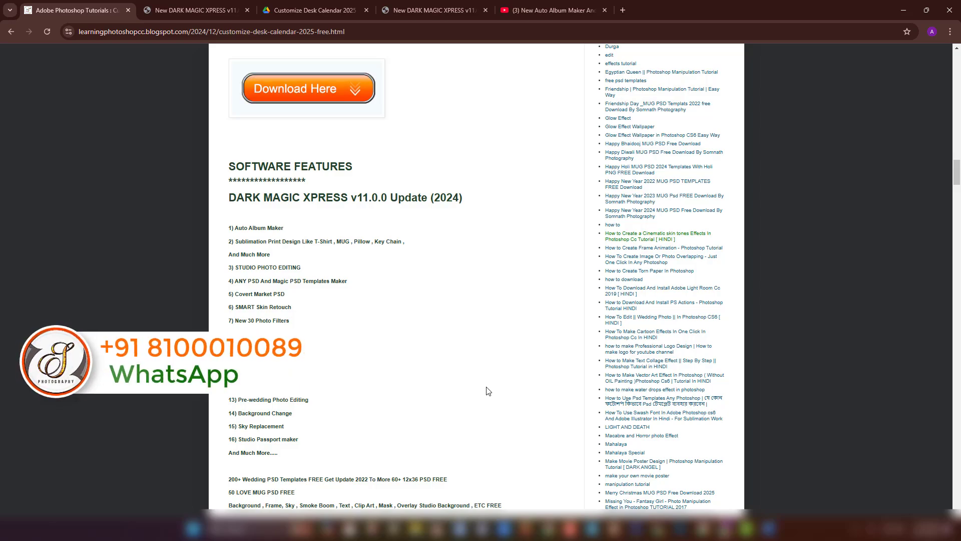
{"action": "scroll", "coordinate": [488, 390], "scroll_direction": "up", "scroll_amount": 12}
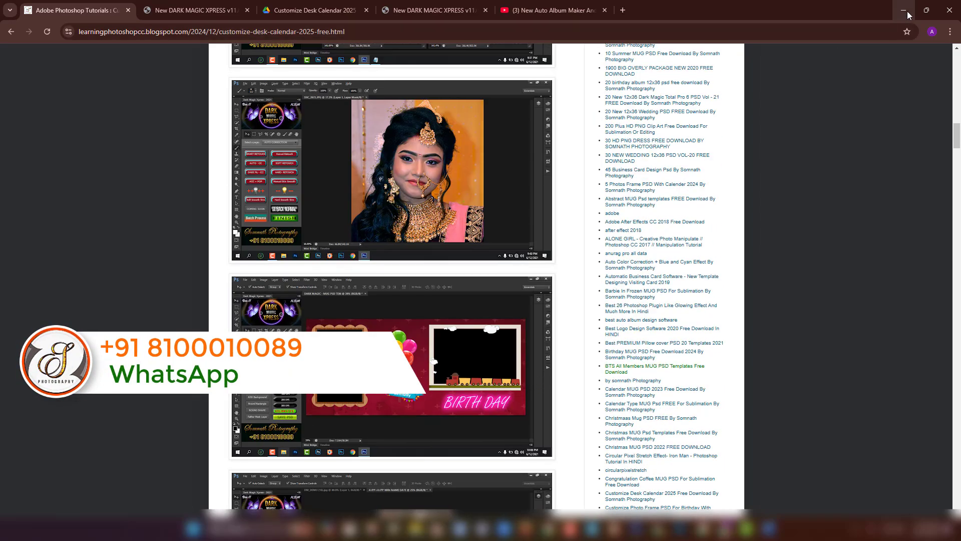
Minimize the browser to show the desktop and deselect the Customize Desk Calendar 2025 Free Download folder
{"action": "left_click", "coordinate": [903, 10]}
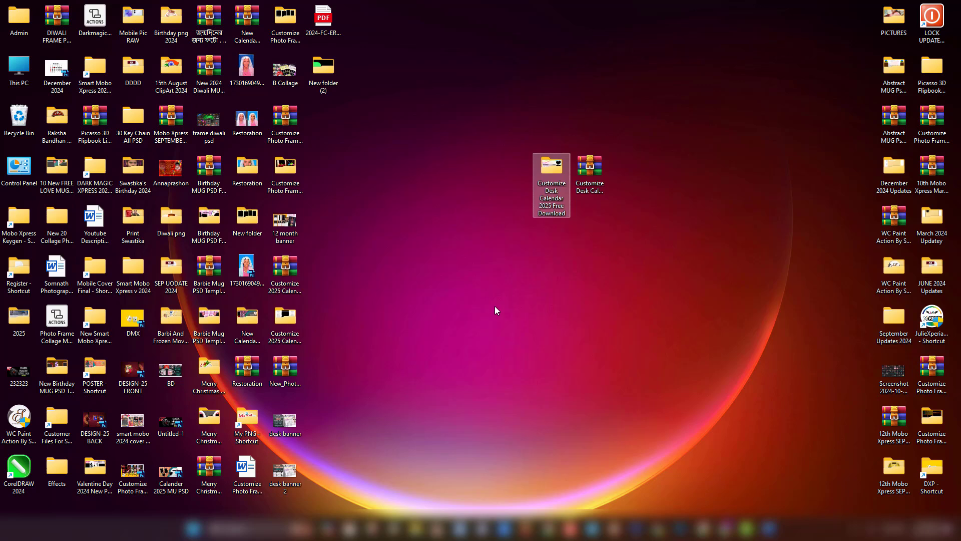
{"action": "left_click", "coordinate": [478, 314]}
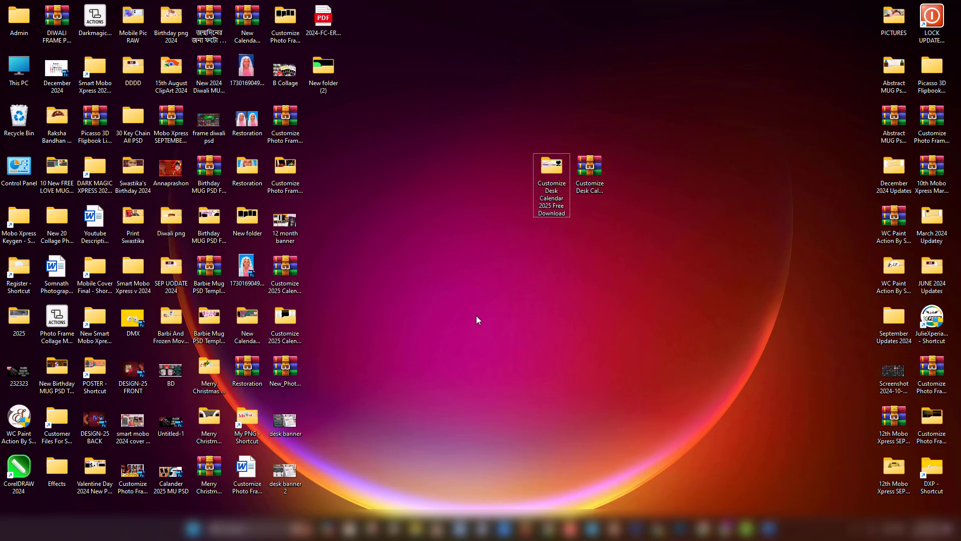